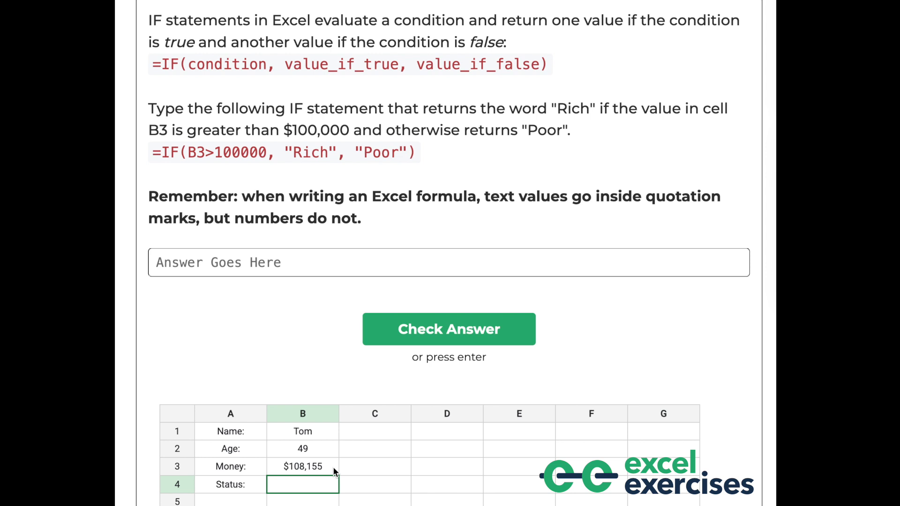
# Enter the formula =IF(B3>100000, "Rich", "Poor") as the answer for the Status cell and submit it
pyautogui.click(310, 485)
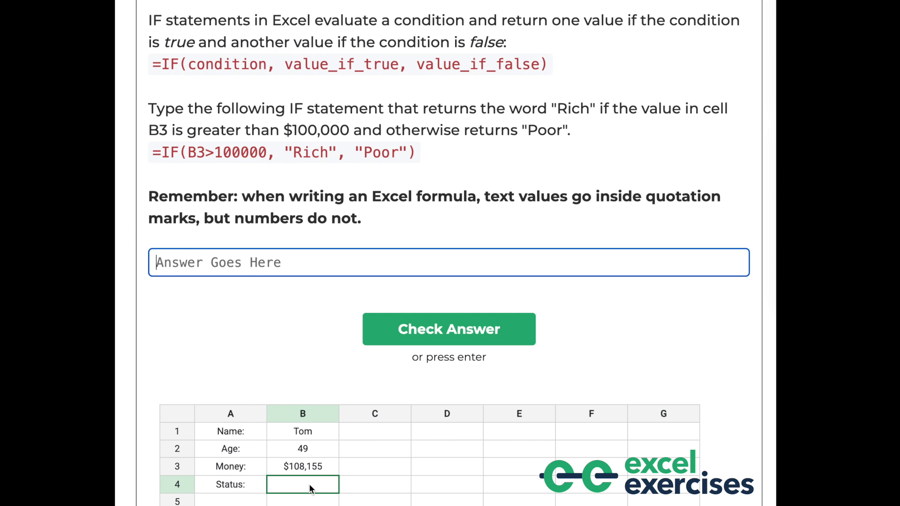
pyautogui.write('=')
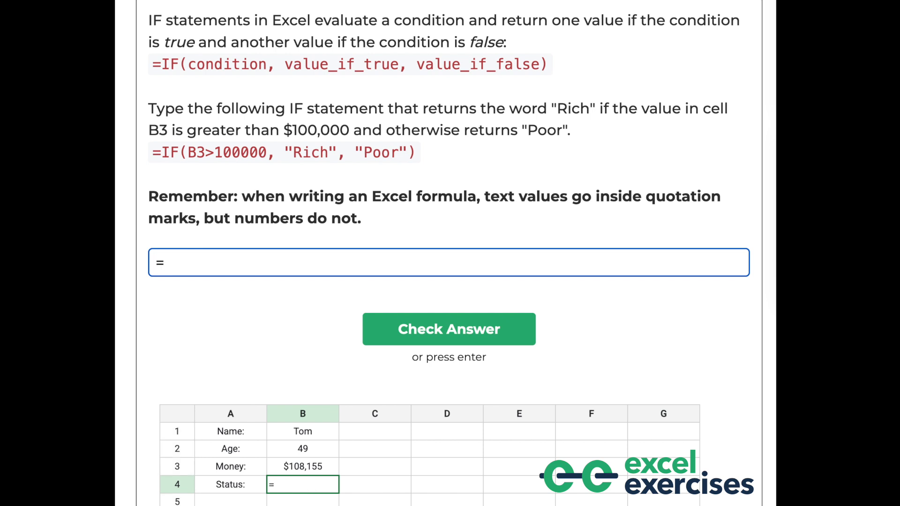
pyautogui.write('IF(B3')
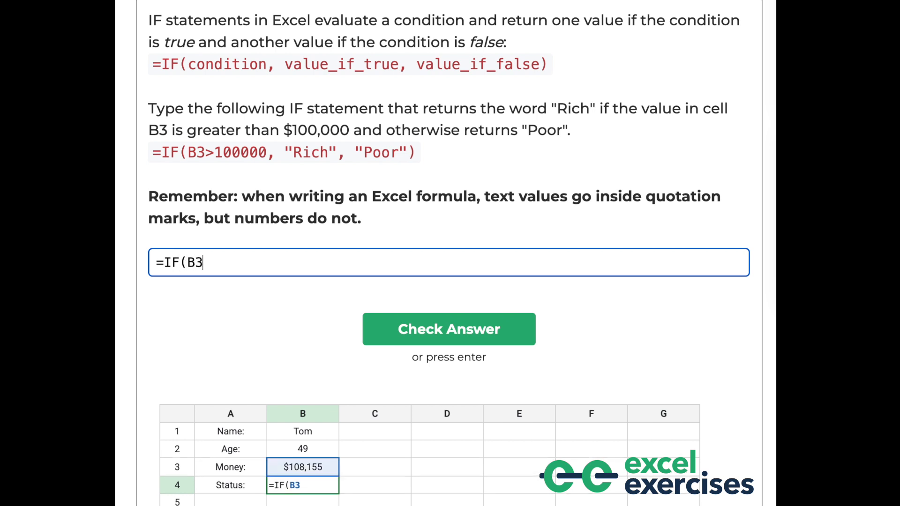
pyautogui.moveTo(417, 152); pyautogui.dragTo(151, 153)
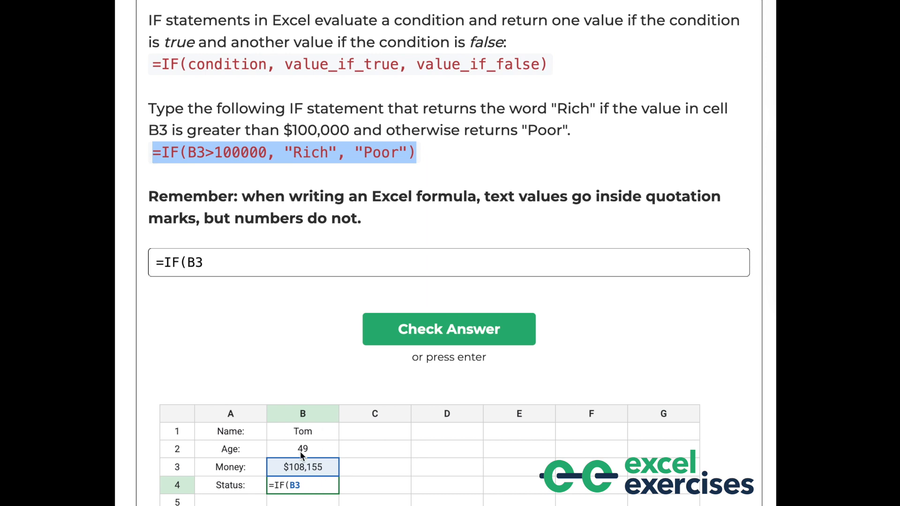
pyautogui.click(251, 258)
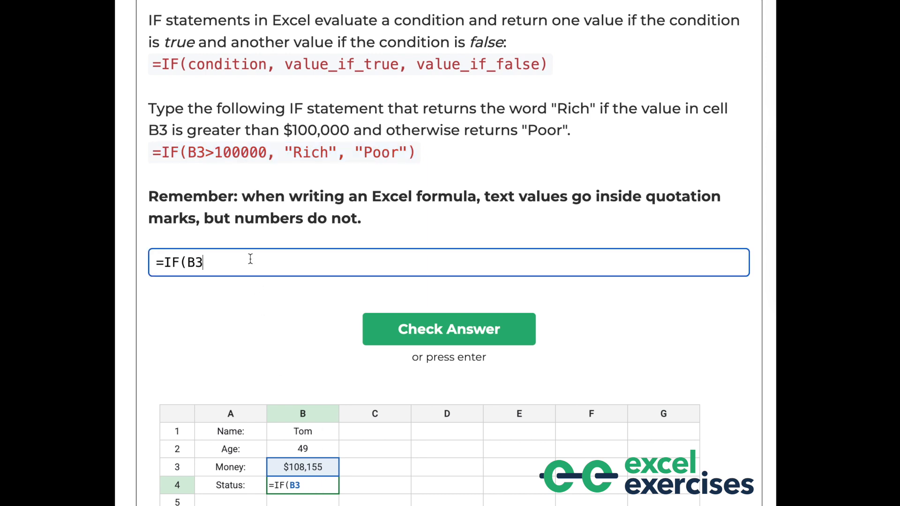
pyautogui.write('>100000,')
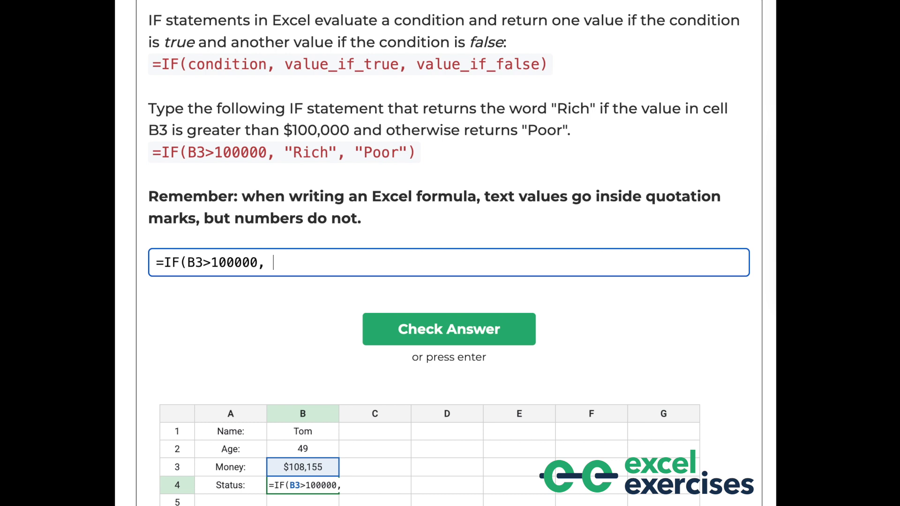
pyautogui.write('"Rich"')
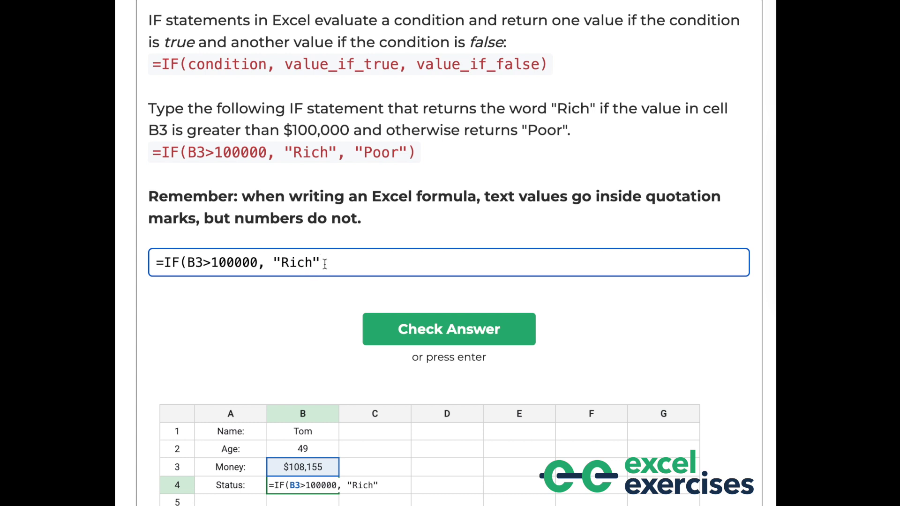
pyautogui.write(', "Poor")')
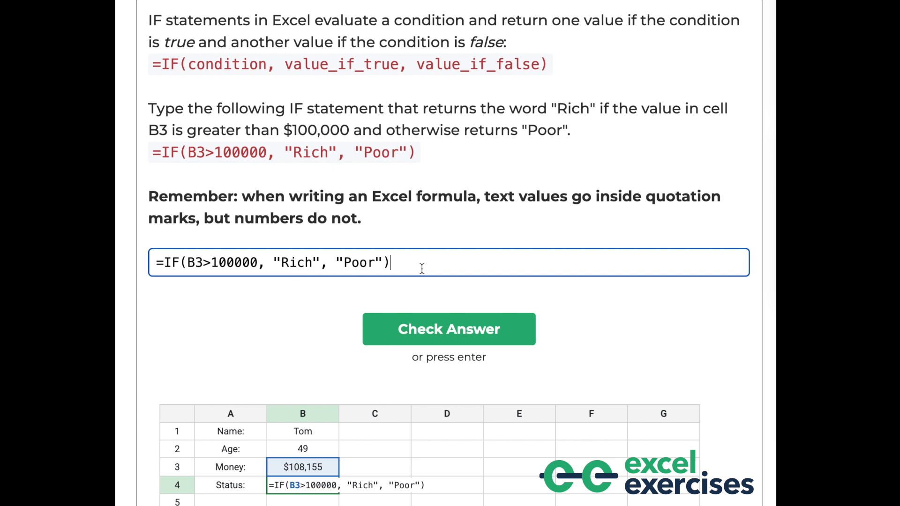
pyautogui.press('Return')
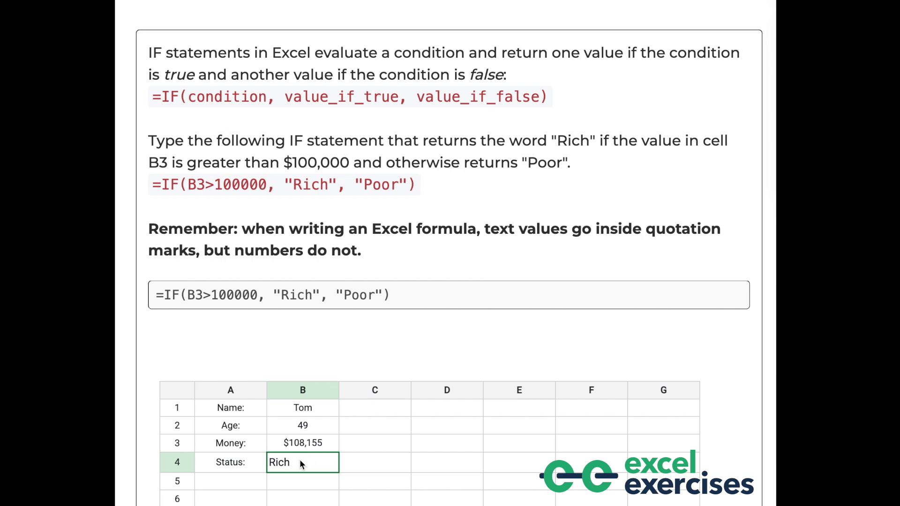
# Continue to the next question and answer it with Rich, copied from the shown formula, then check the answer
pyautogui.press('Return')
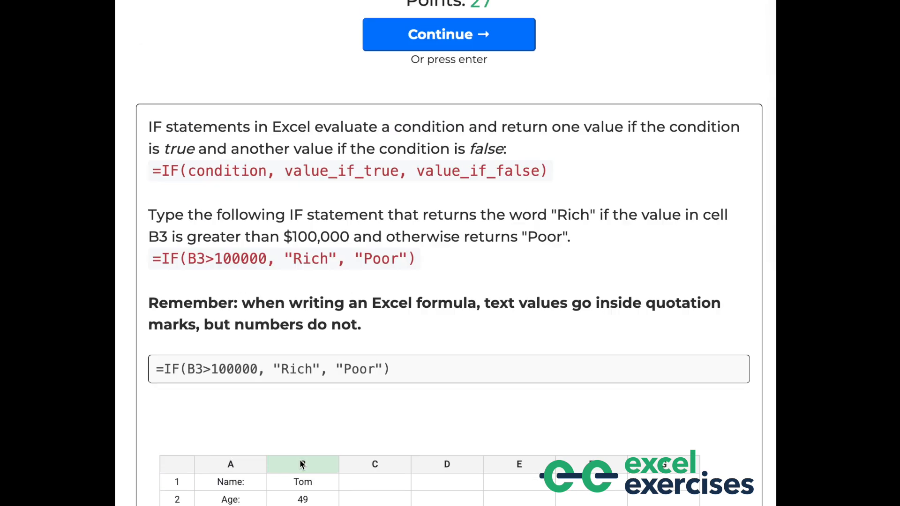
pyautogui.click(480, 91)
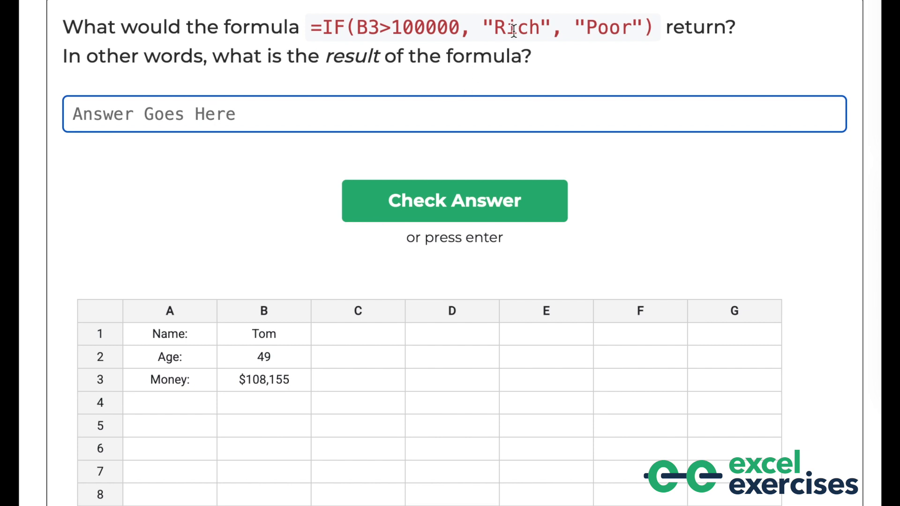
pyautogui.moveTo(540, 29); pyautogui.dragTo(497, 29)
pyautogui.hotkey('ctrl', 'c')
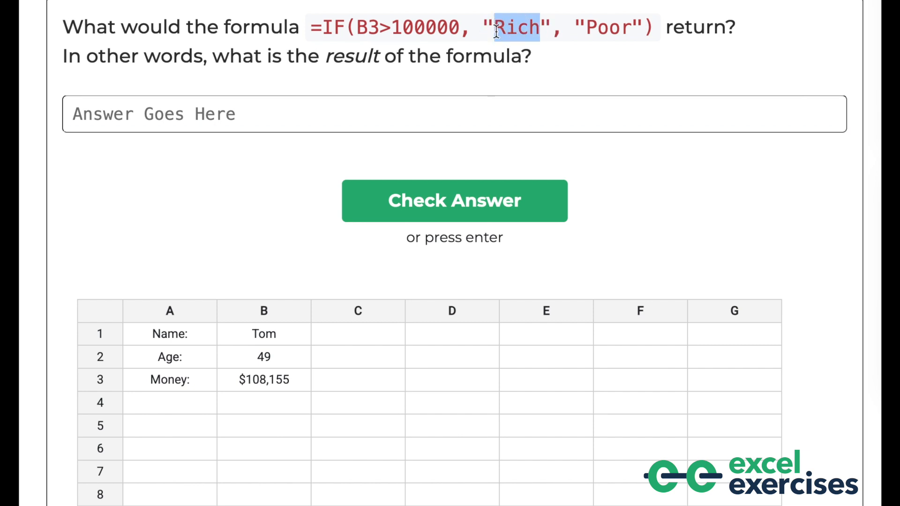
pyautogui.click(456, 116)
pyautogui.hotkey('ctrl', 'v')
pyautogui.click(404, 200)
# Continue and enter =IF(D3>30, 2, 1) for Lilly's scoops, picking her weight cell, then submit
pyautogui.click(465, 94)
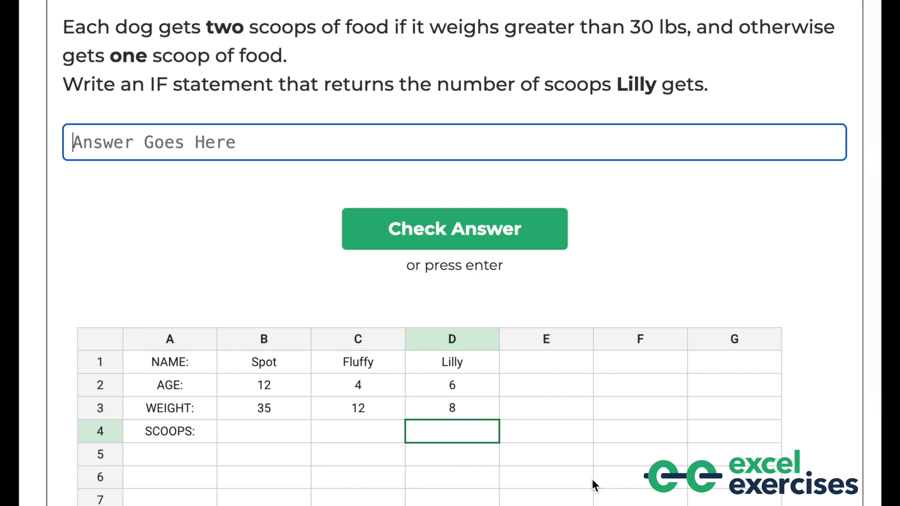
pyautogui.write('=I')
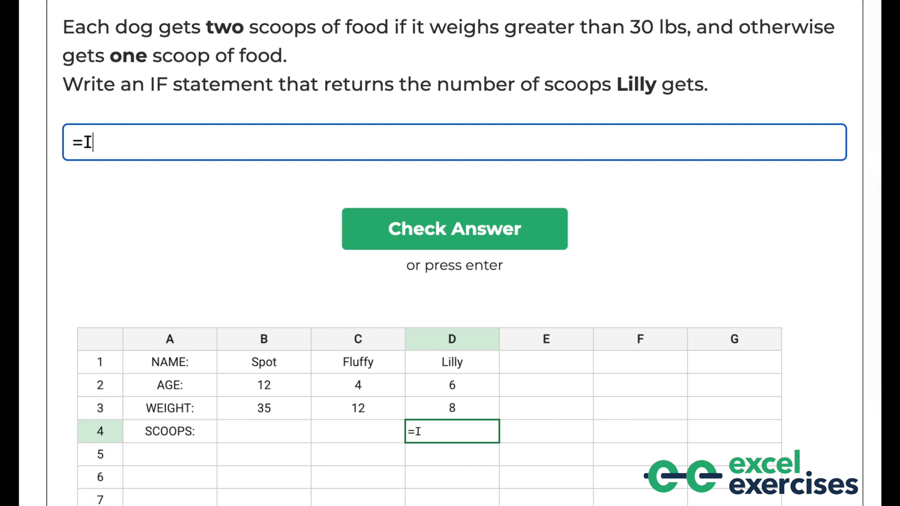
pyautogui.write('F(')
pyautogui.click(435, 406)
pyautogui.write('>30')
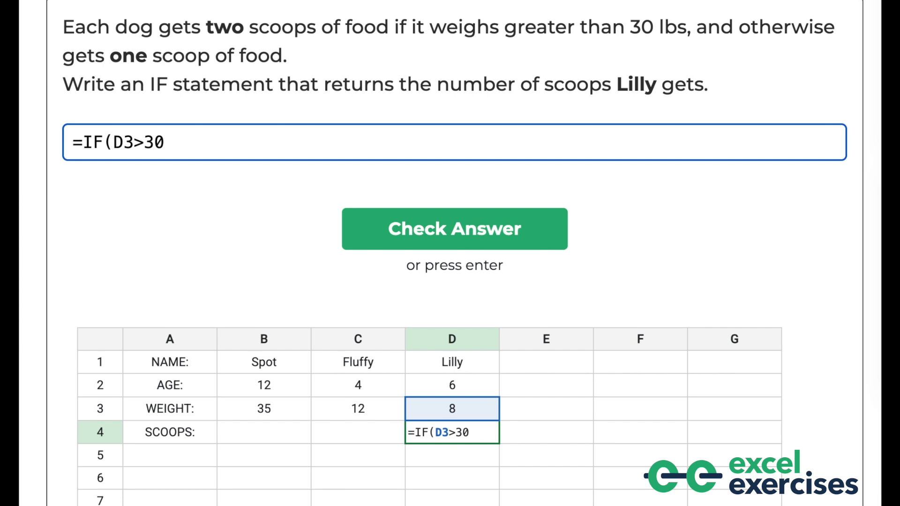
pyautogui.write(', 2, 1)')
pyautogui.press('Return')
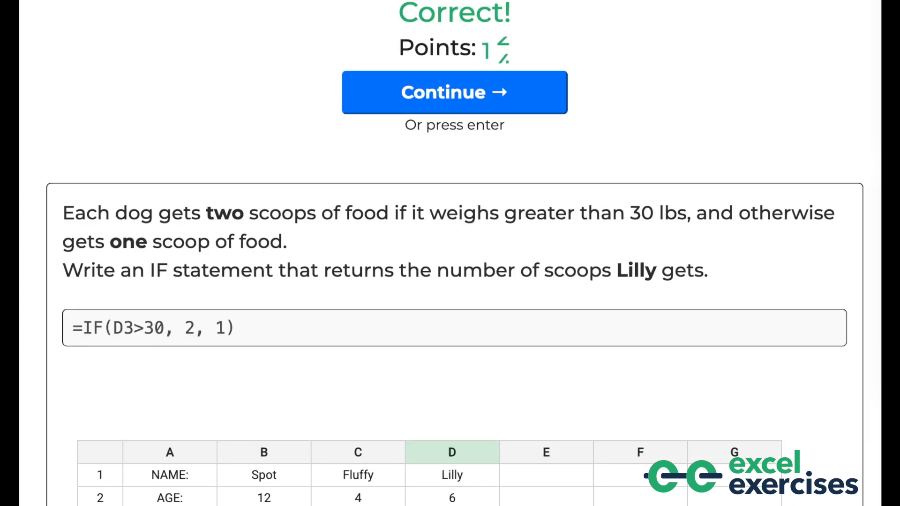
# Continue to the next question, answer 2 for =IF(B3>30, 2, 1) and check it
pyautogui.click(466, 83)
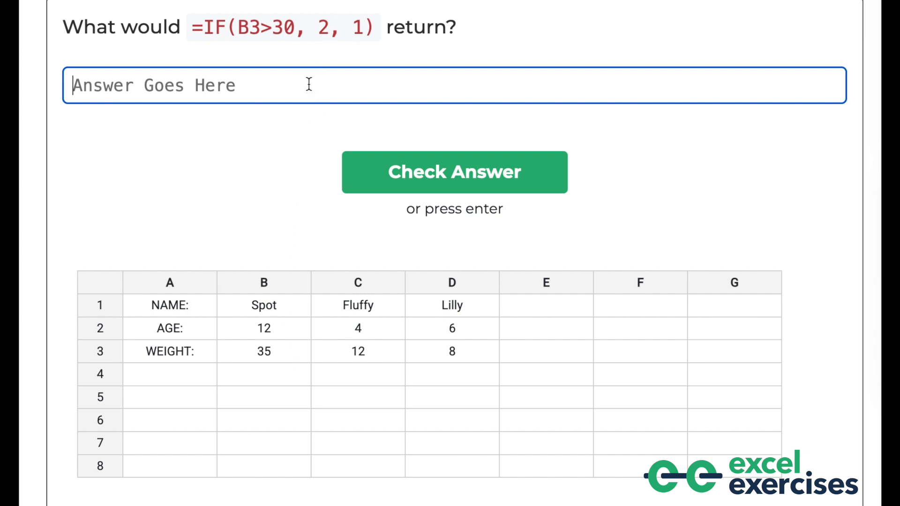
pyautogui.write('2')
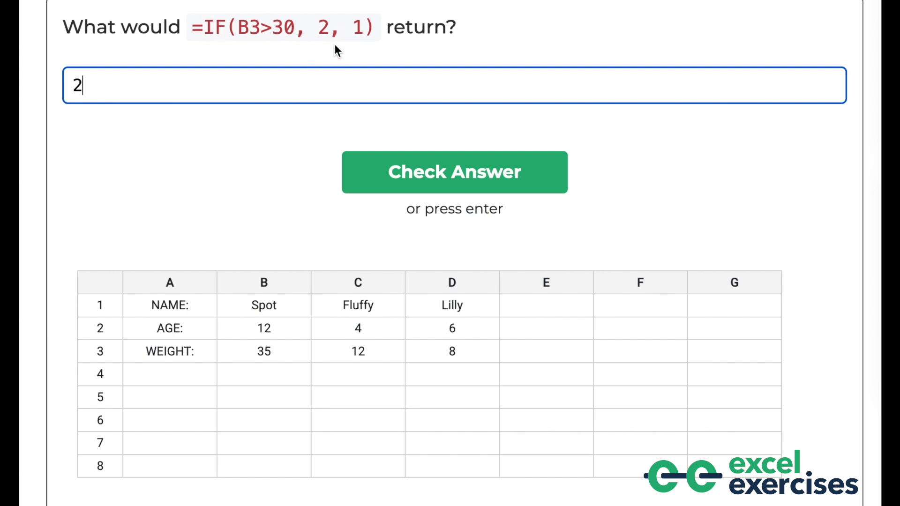
pyautogui.click(388, 184)
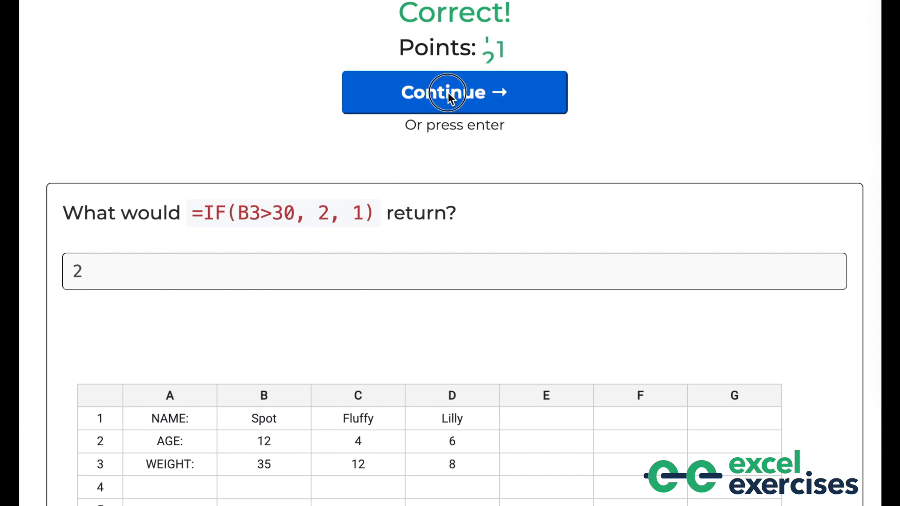
# Continue and enter =IF(C2>=10, 2, 3) for Fluffy's vaccinations, picking her age cell, then submit
pyautogui.click(446, 90)
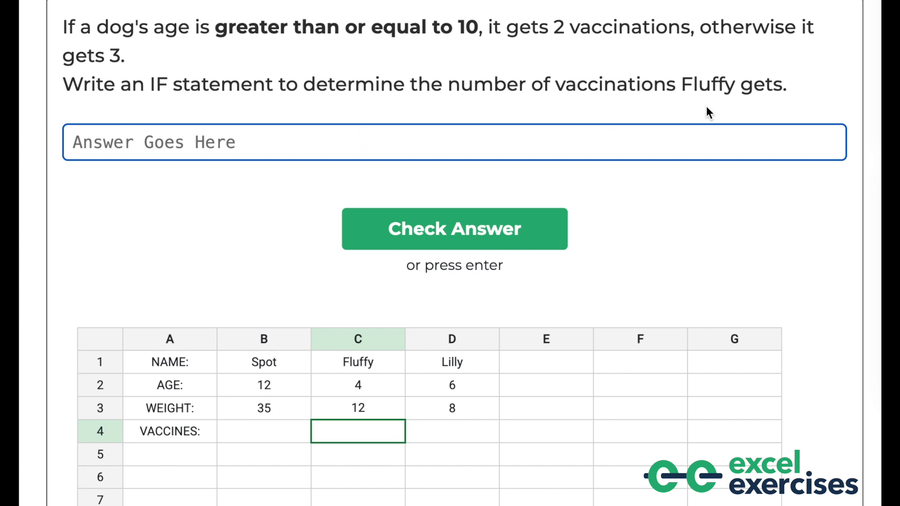
pyautogui.write('=')
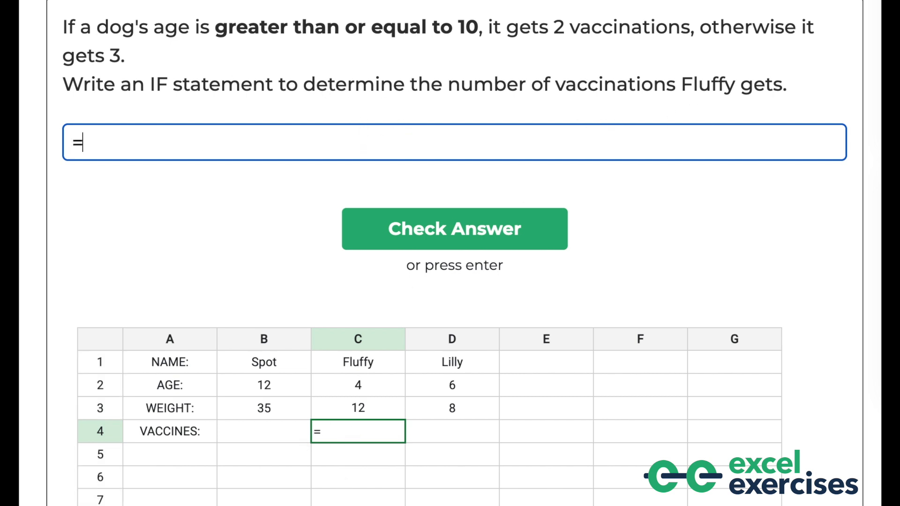
pyautogui.write('IF(')
pyautogui.click(375, 388)
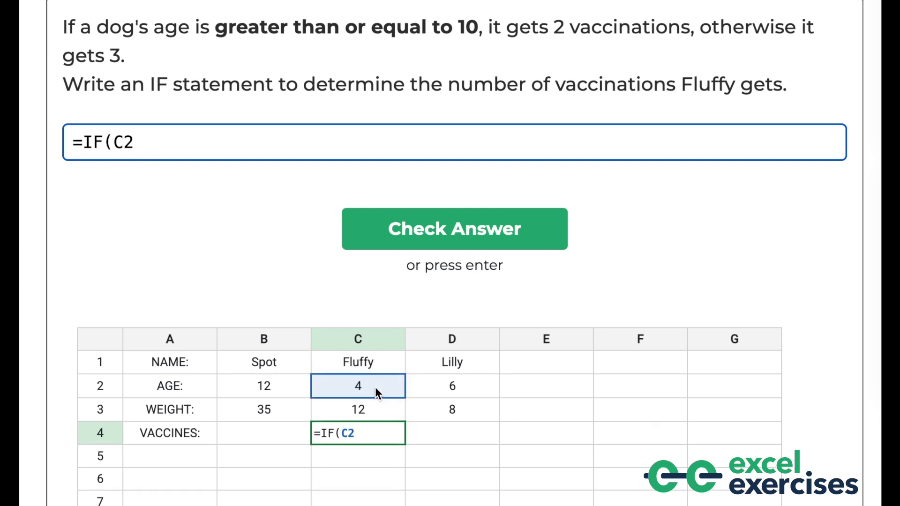
pyautogui.write('>=10, 2, ')
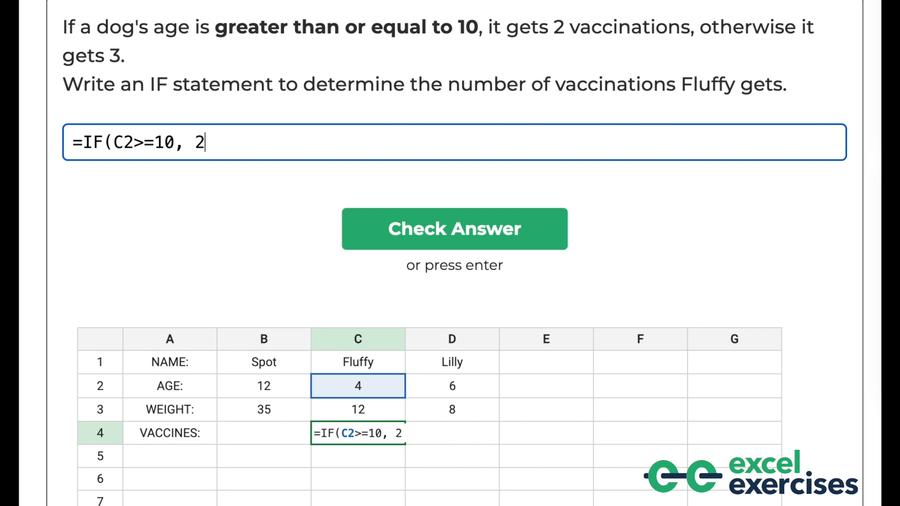
pyautogui.write('3)')
pyautogui.press('Return')
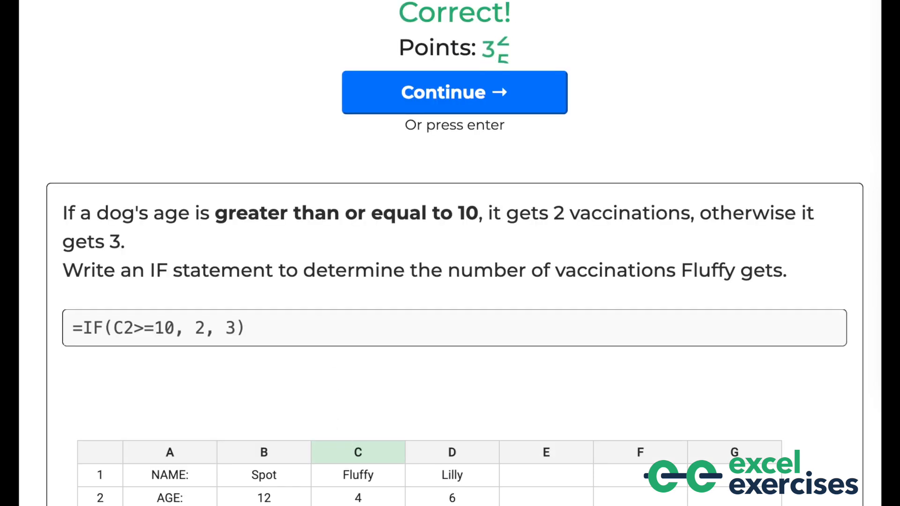
# Continue to the next question, answer 2 for =IF(B2>=12, 2, 3) and check it
pyautogui.press('Return')
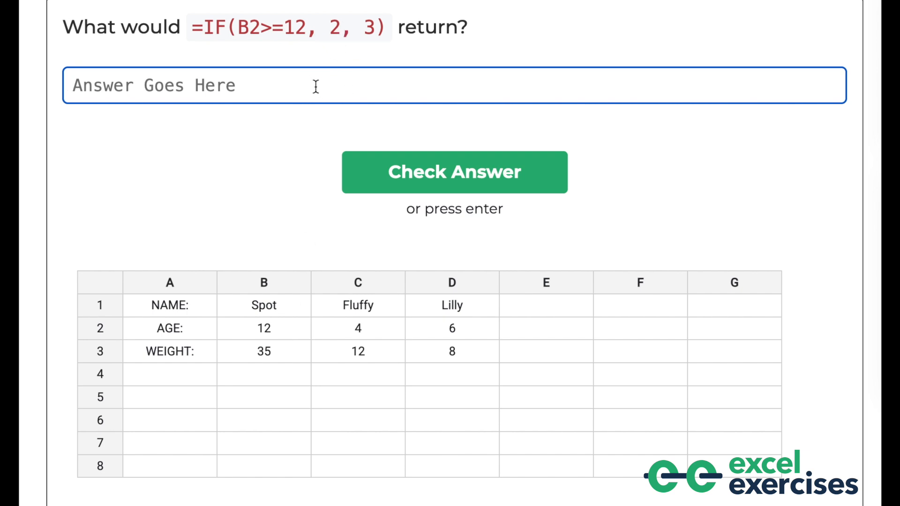
pyautogui.write('2')
pyautogui.click(489, 177)
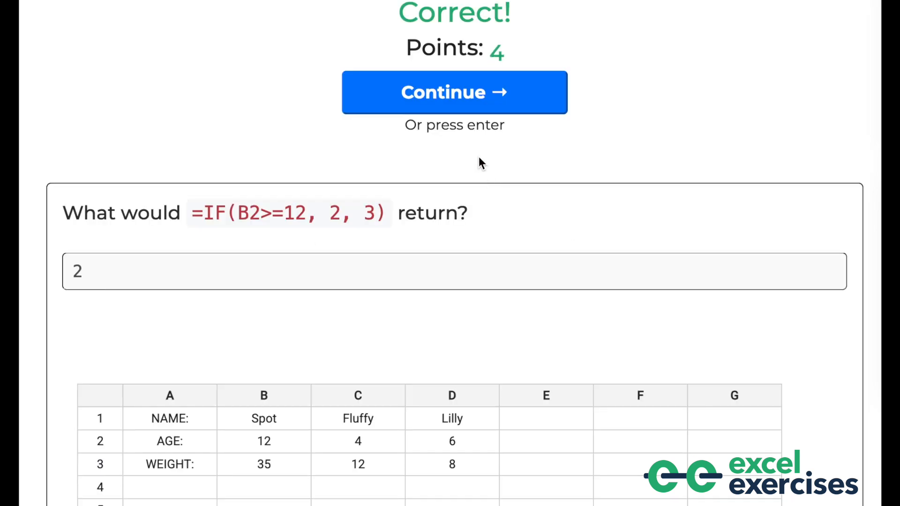
# Continue and start Susan's ticket price formula as =IF( referencing her age cell B3
pyautogui.click(465, 108)
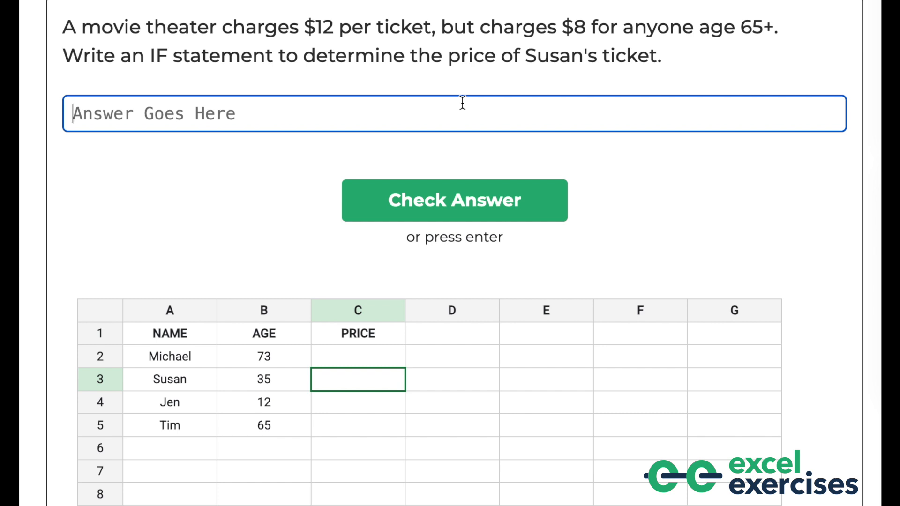
pyautogui.write('=IF(')
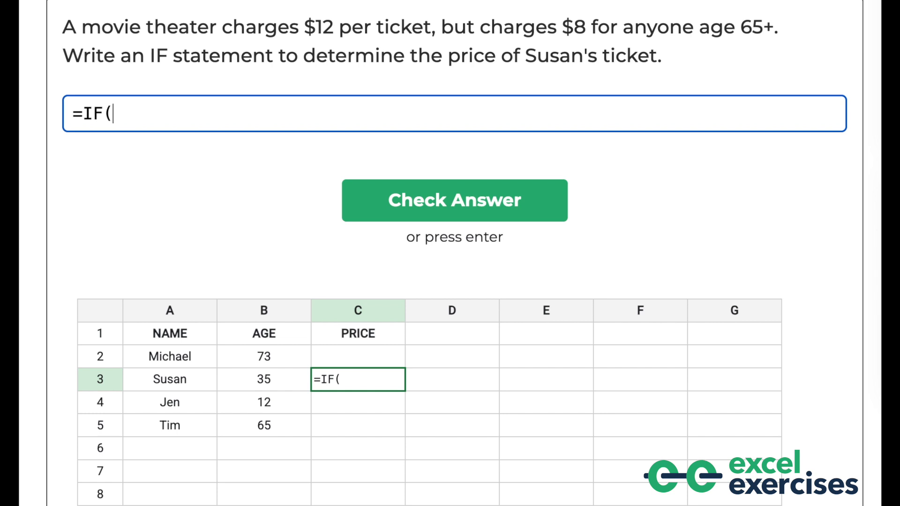
pyautogui.write('B3')
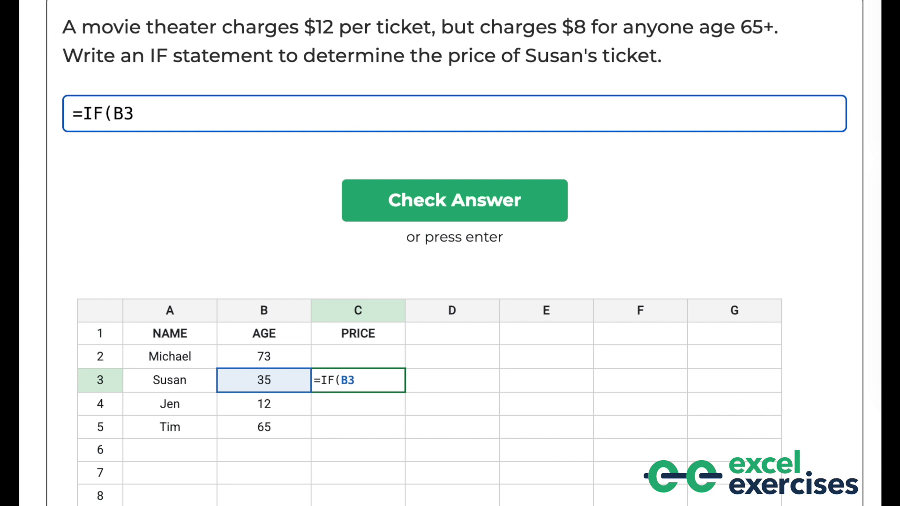
pyautogui.press('Right')
pyautogui.press('BackSpace')
pyautogui.press('BackSpace')
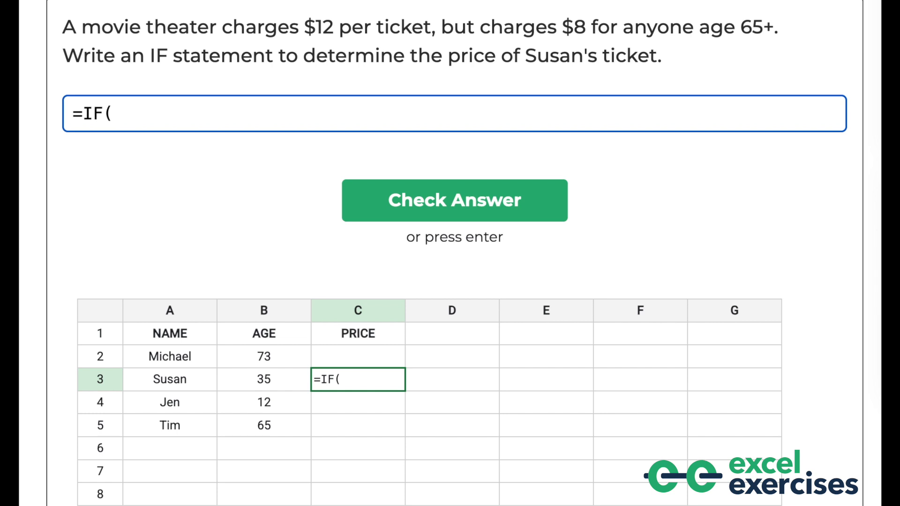
pyautogui.press('Right')
pyautogui.press('Right')
pyautogui.press('Left')
pyautogui.press('Left')
pyautogui.press('Up')
pyautogui.press('Left')
pyautogui.press('Down')
pyautogui.press('Right')
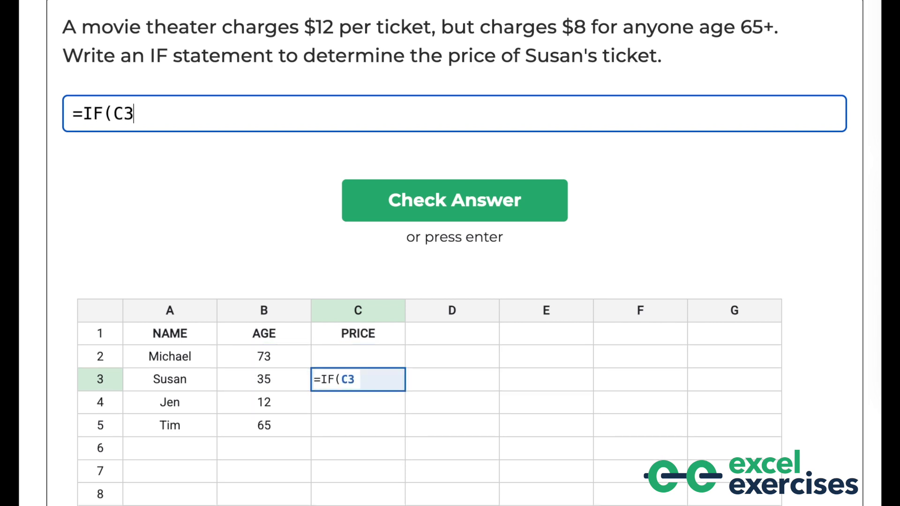
pyautogui.press('Left')
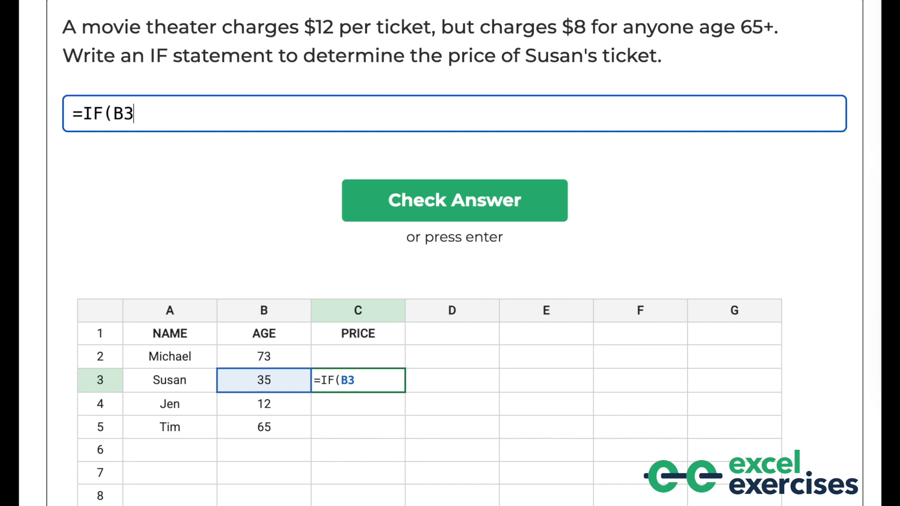
# Complete the formula as =IF(B3>=65, 8, 12) and submit it
pyautogui.write('>')
pyautogui.write('65')
pyautogui.press('BackSpace')
pyautogui.press('BackSpace')
pyautogui.write('=65')
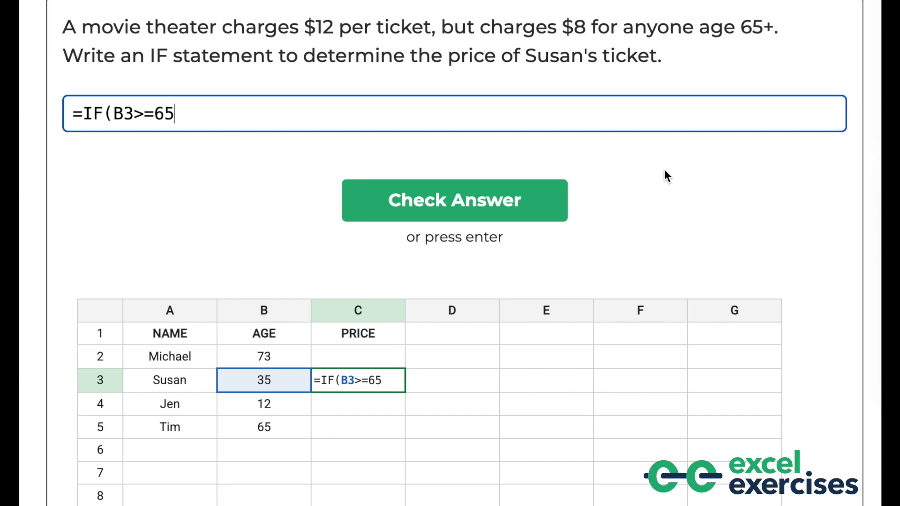
pyautogui.write(', 8, 12)')
pyautogui.press('Return')
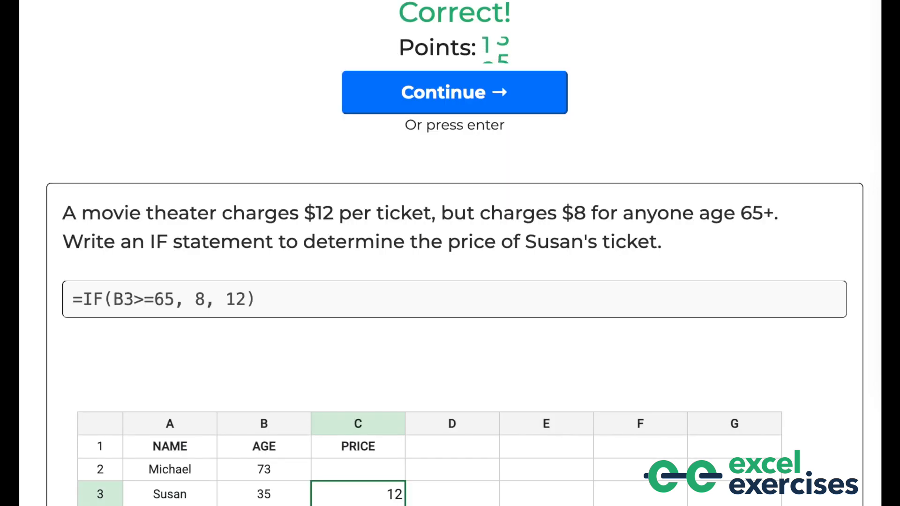
# Continue to the next question, answer 8 for =IF(B5>=65, 8, 12) and check it
pyautogui.press('Return')
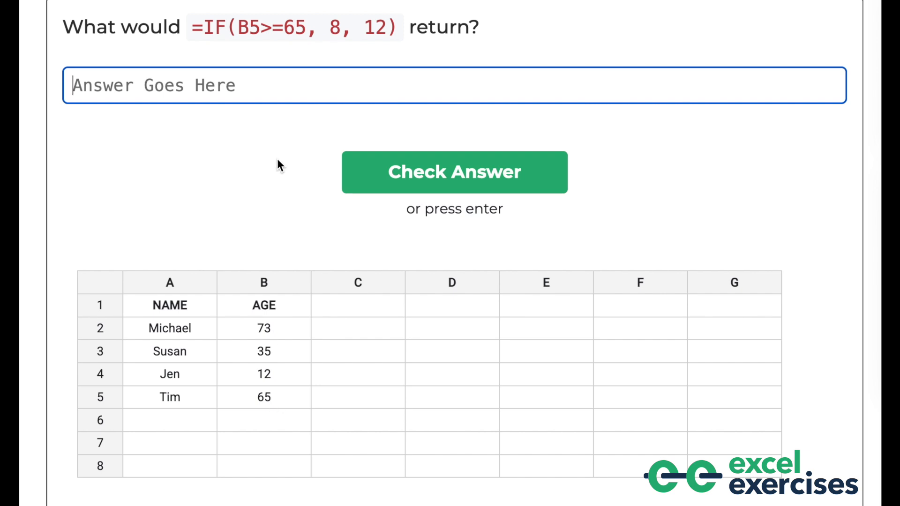
pyautogui.write('8')
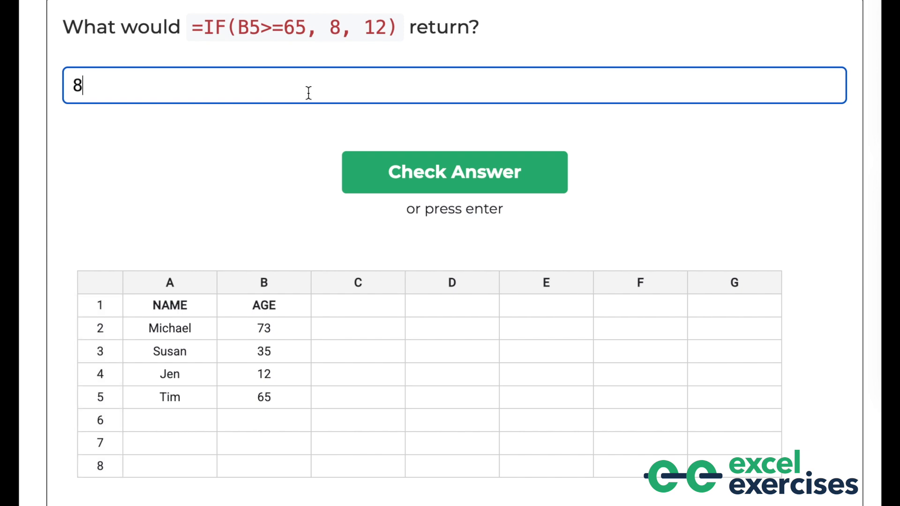
pyautogui.click(393, 159)
# Continue, answer 12 for =IF(B5>65, 8, 12), check it and move on to the next question
pyautogui.click(423, 113)
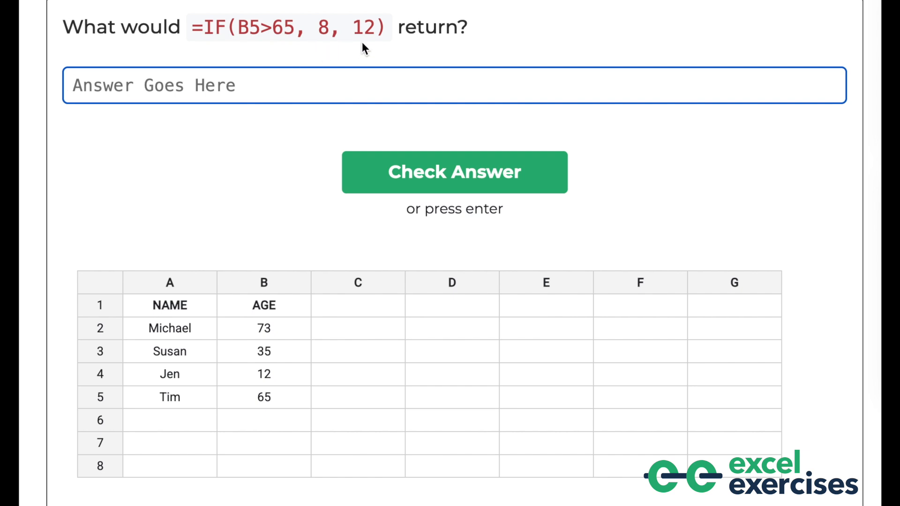
pyautogui.write('12')
pyautogui.click(505, 159)
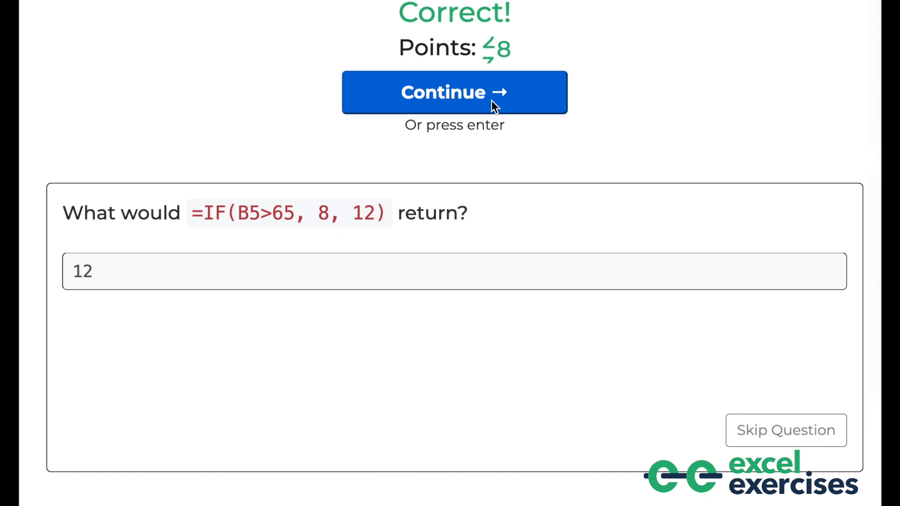
pyautogui.click(492, 100)
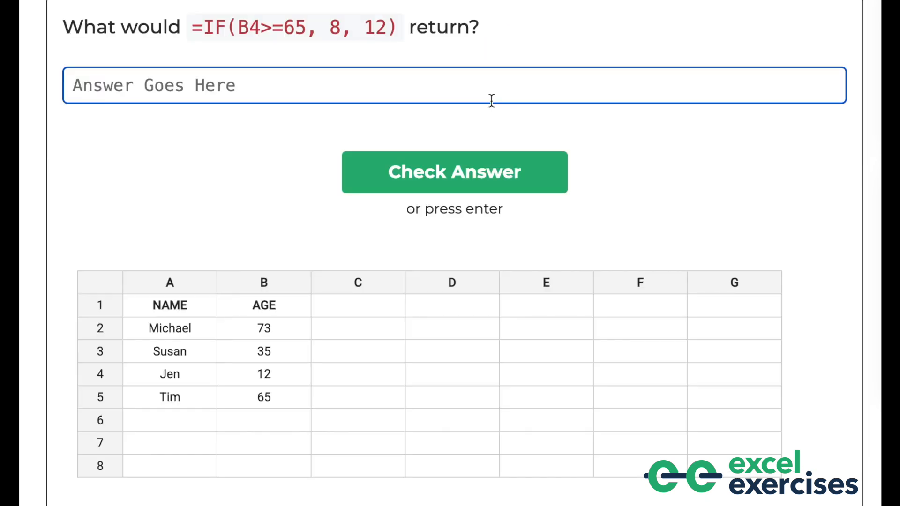